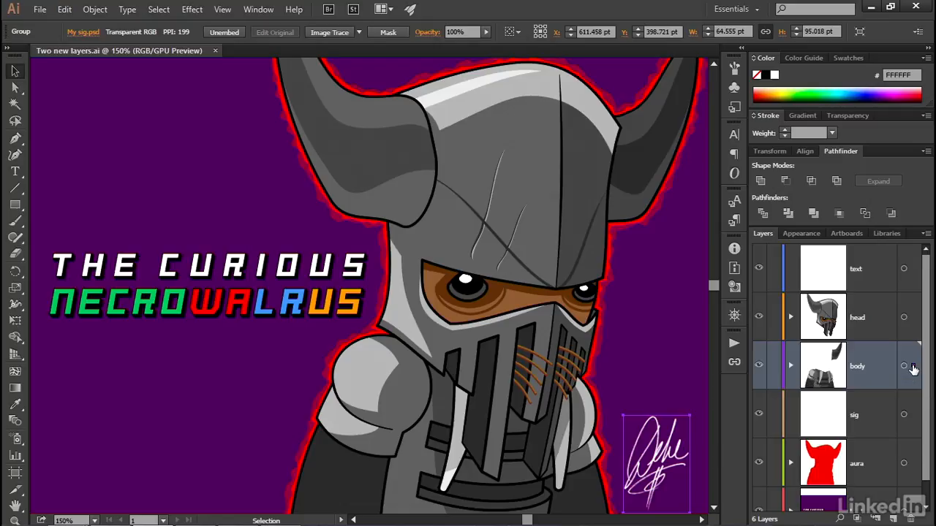
- Move the selected signature artwork from the body layer to the sig layer
{"action": "left_click_drag", "start_coordinate": [912, 369], "coordinate": [916, 416]}
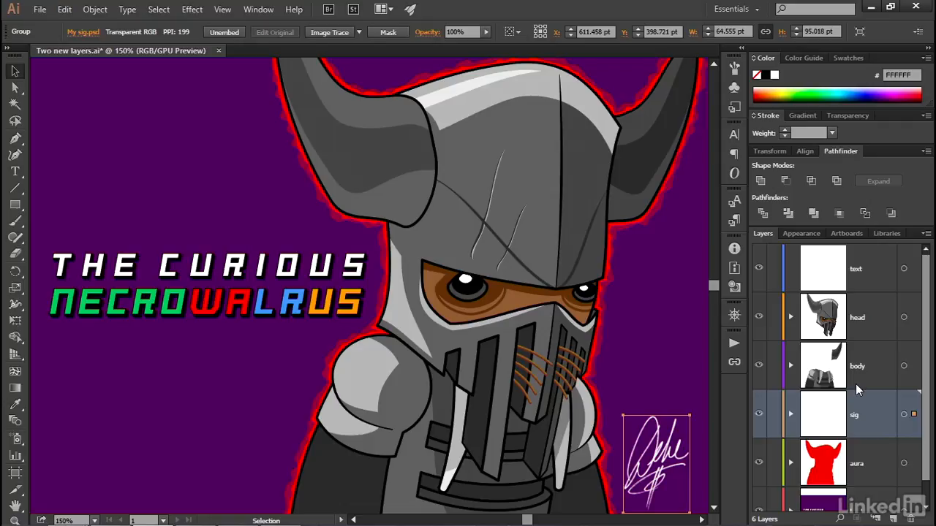
- Try moving the right horn from the body layer to the head layer, checking each layer's contents by hiding and showing it
{"action": "left_click", "coordinate": [617, 224]}
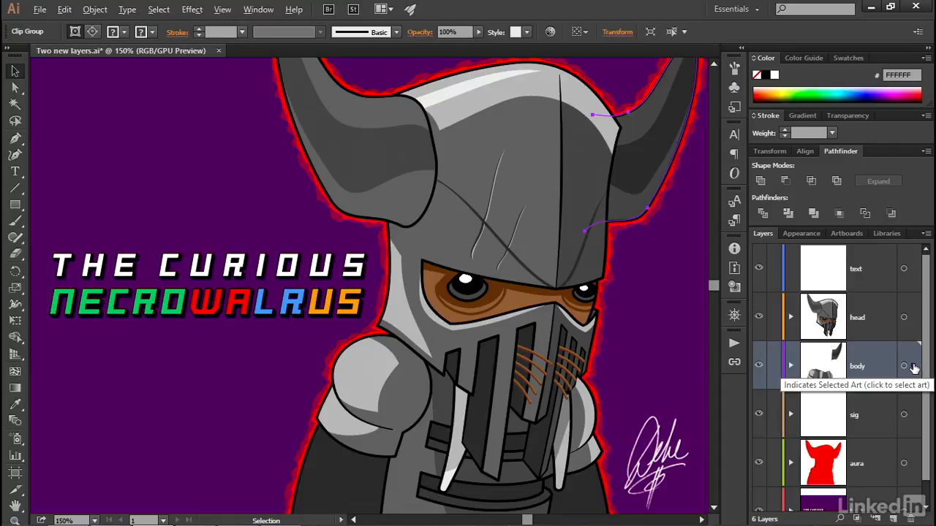
{"action": "left_click_drag", "start_coordinate": [913, 366], "coordinate": [913, 318]}
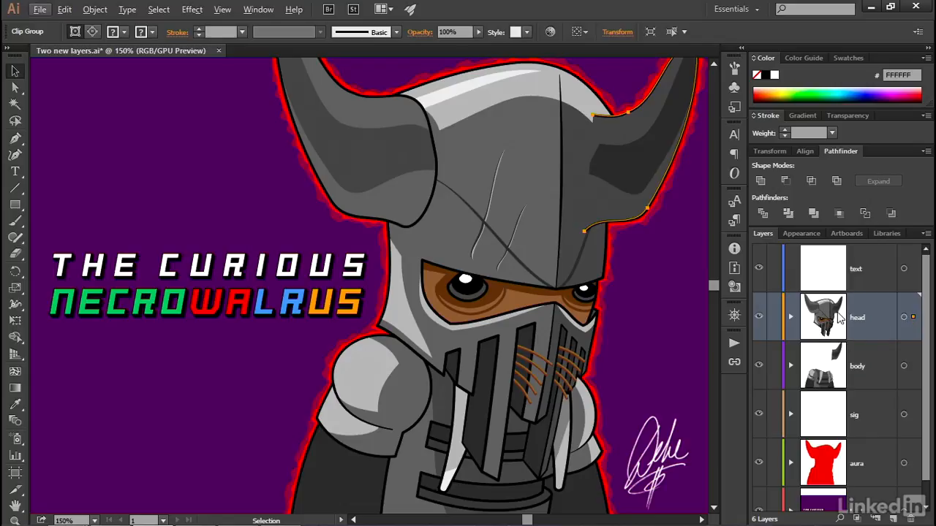
{"action": "left_click", "coordinate": [759, 318]}
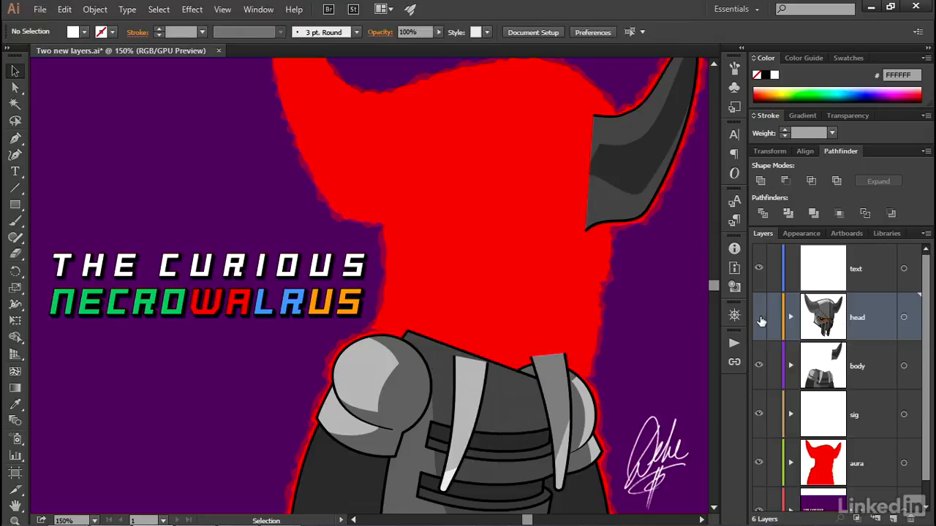
{"action": "left_click", "coordinate": [759, 318]}
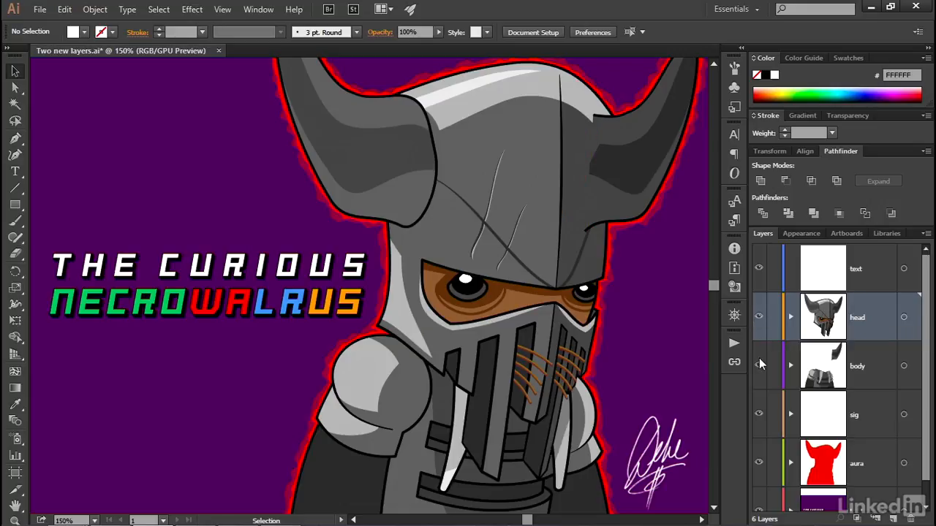
{"action": "left_click", "coordinate": [759, 366]}
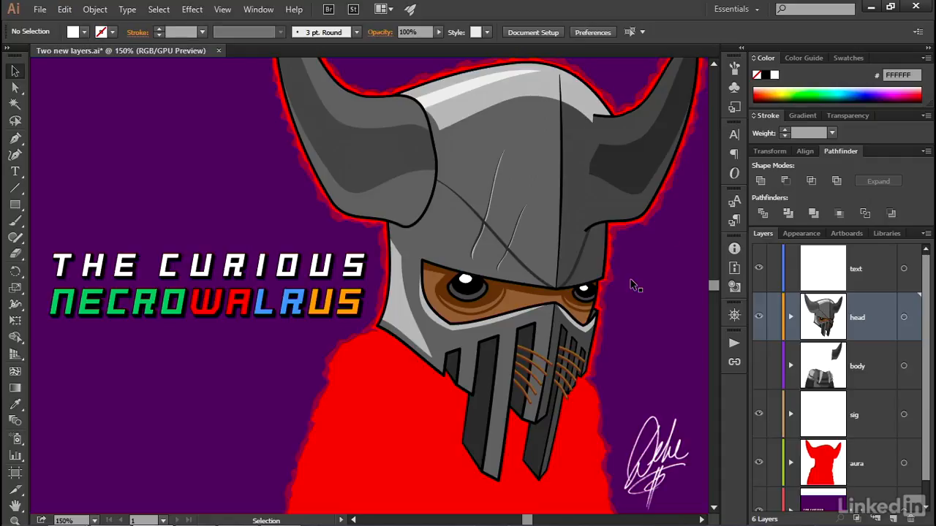
{"action": "left_click", "coordinate": [759, 369]}
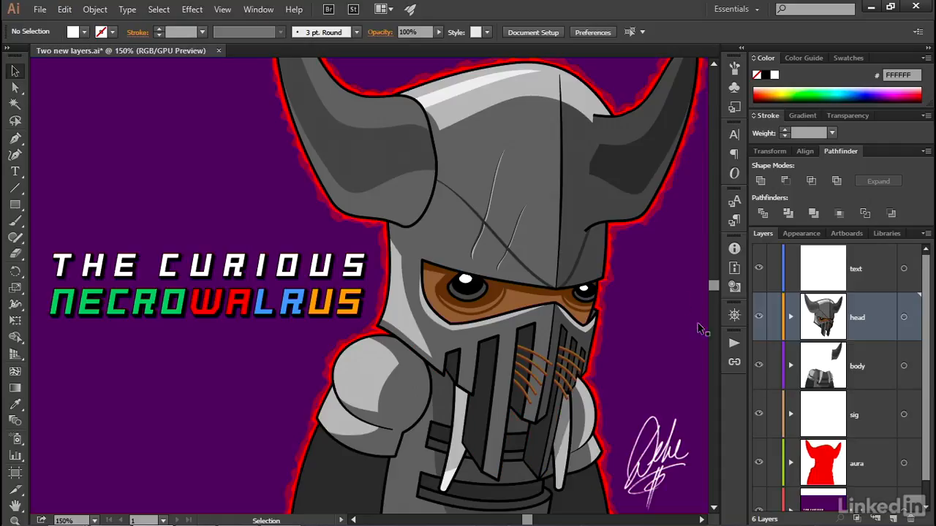
{"action": "left_click", "coordinate": [630, 225]}
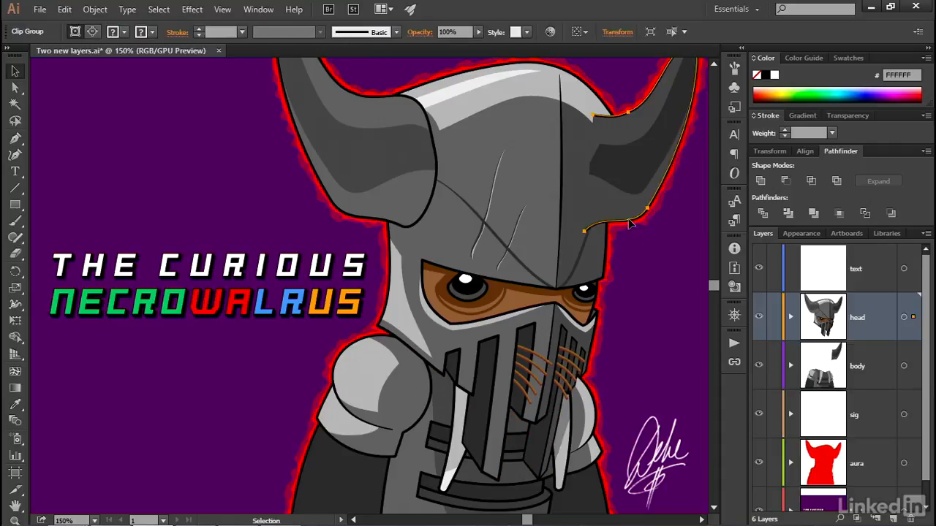
{"action": "key", "text": "ctrl+shift+a"}
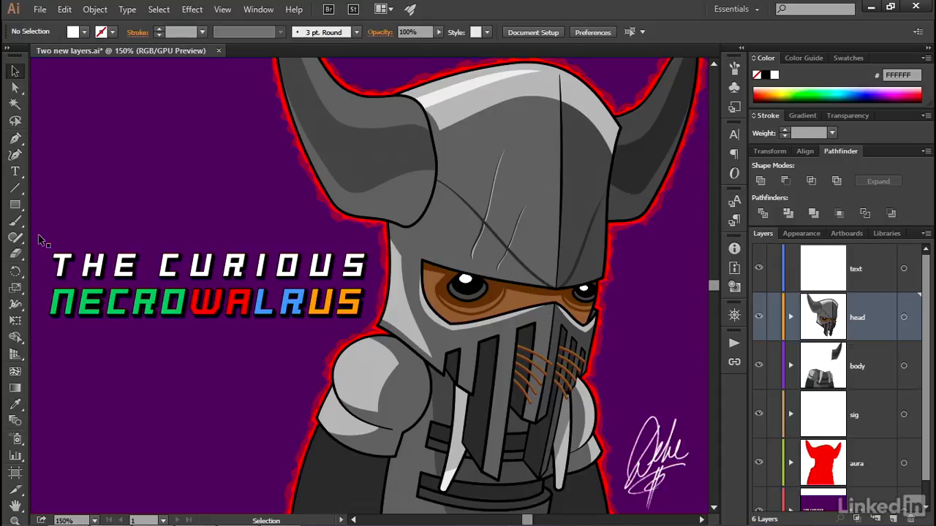
- Try shifting the purple background rectangle and undo the move
{"action": "left_click", "coordinate": [379, 320]}
{"action": "left_click_drag", "start_coordinate": [380, 319], "coordinate": [380, 319]}
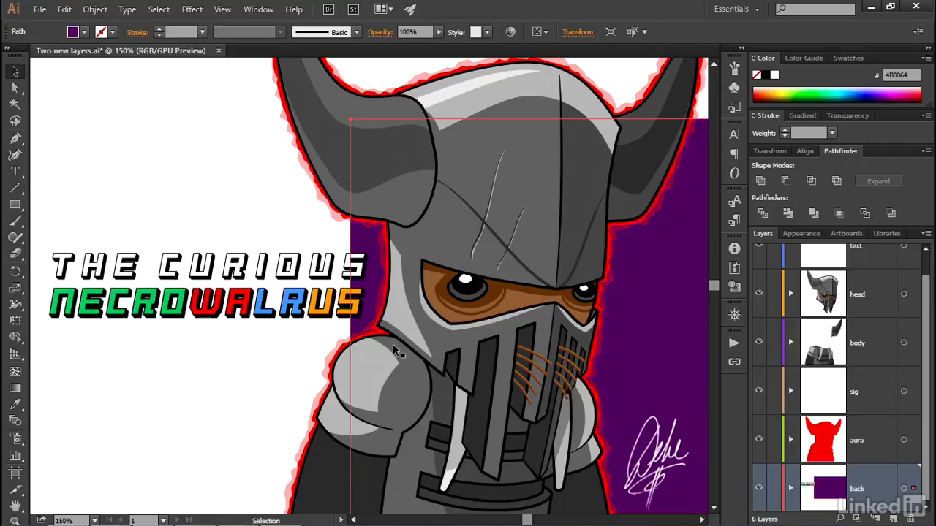
{"action": "key", "text": "ctrl+z"}
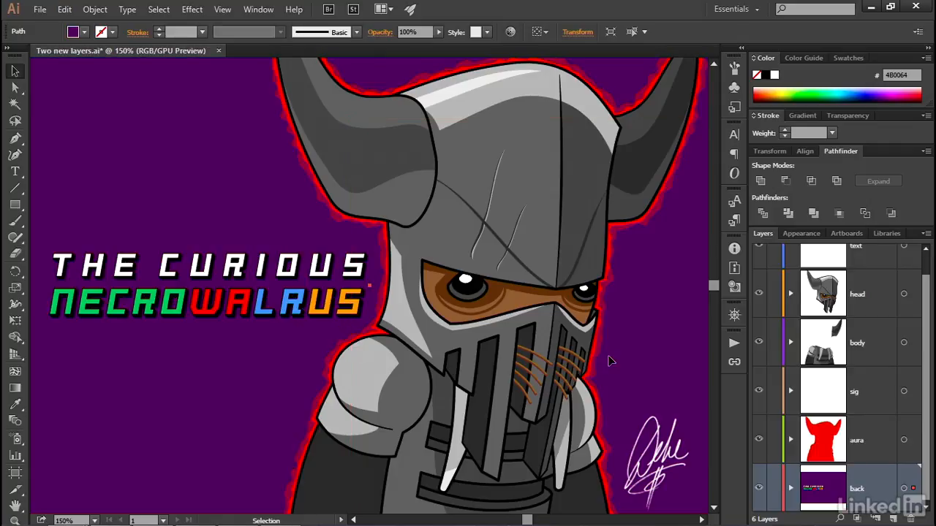
- Select all artwork on the back, aura and sig layers, one layer at a time
{"action": "left_click", "coordinate": [918, 474]}
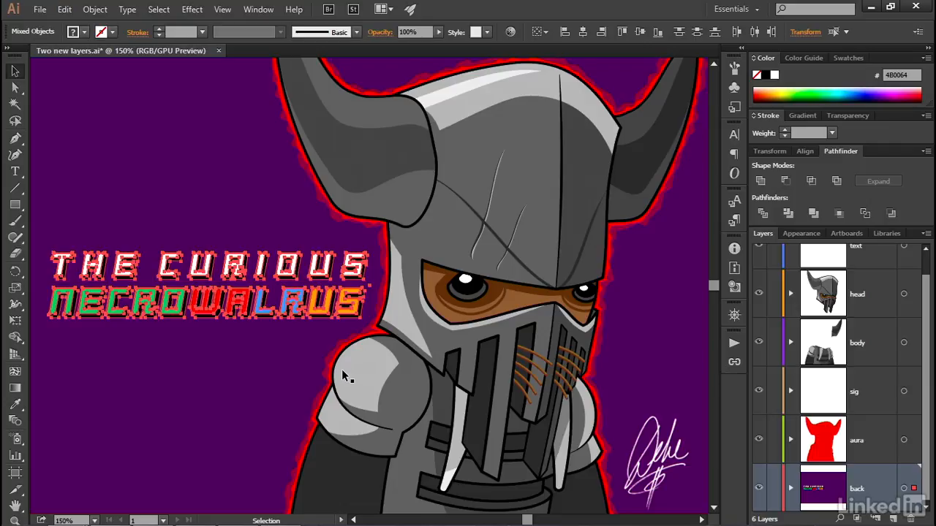
{"action": "key", "text": "ctrl+0"}
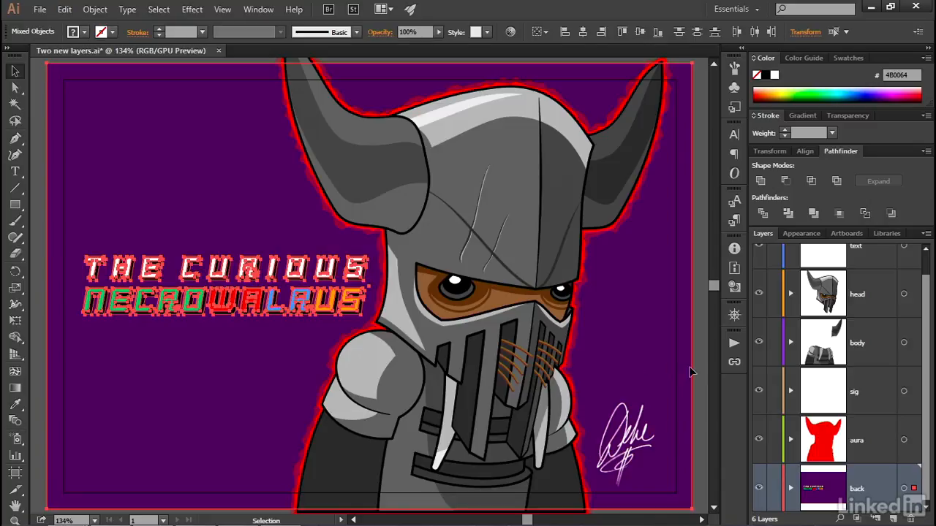
{"action": "left_click", "coordinate": [918, 424]}
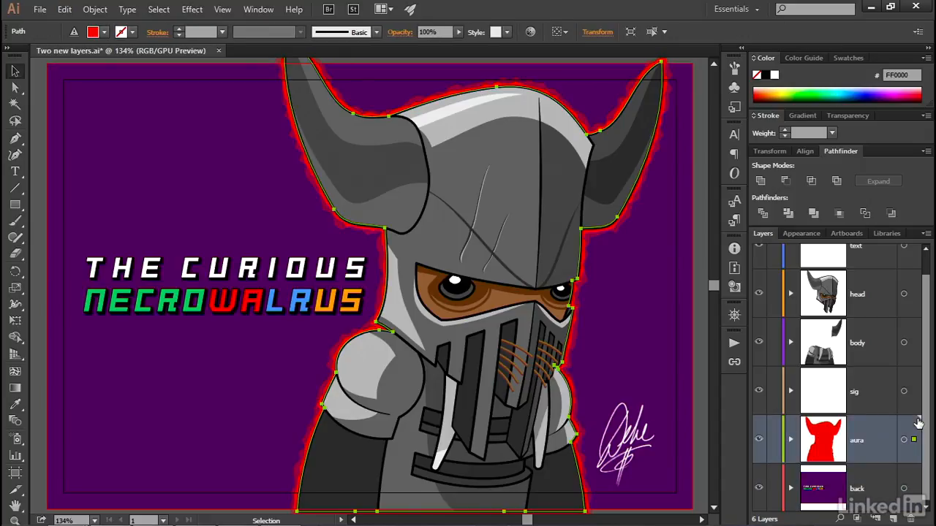
{"action": "left_click", "coordinate": [873, 393], "text": "alt"}
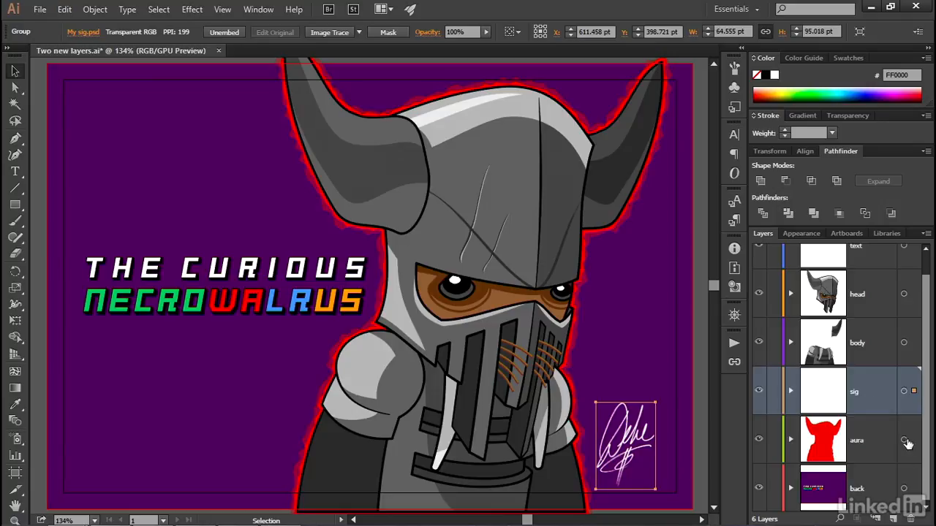
- Select the title lettering on the back layer without the purple background and cut it
{"action": "left_click", "coordinate": [918, 470]}
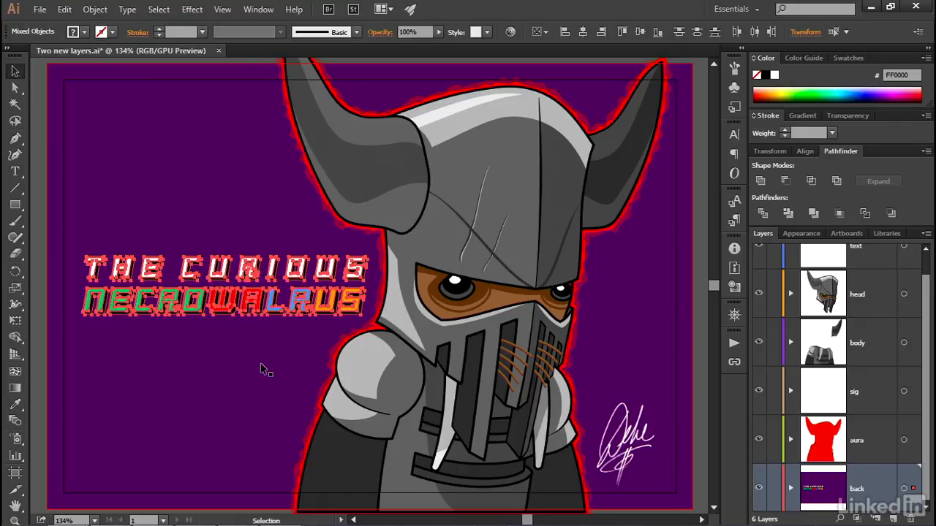
{"action": "left_click", "coordinate": [64, 10]}
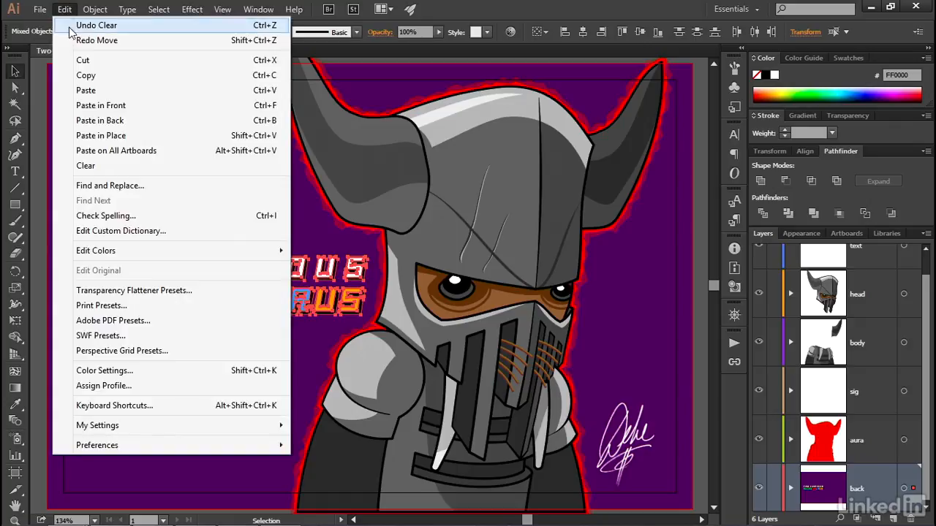
{"action": "left_click", "coordinate": [121, 61]}
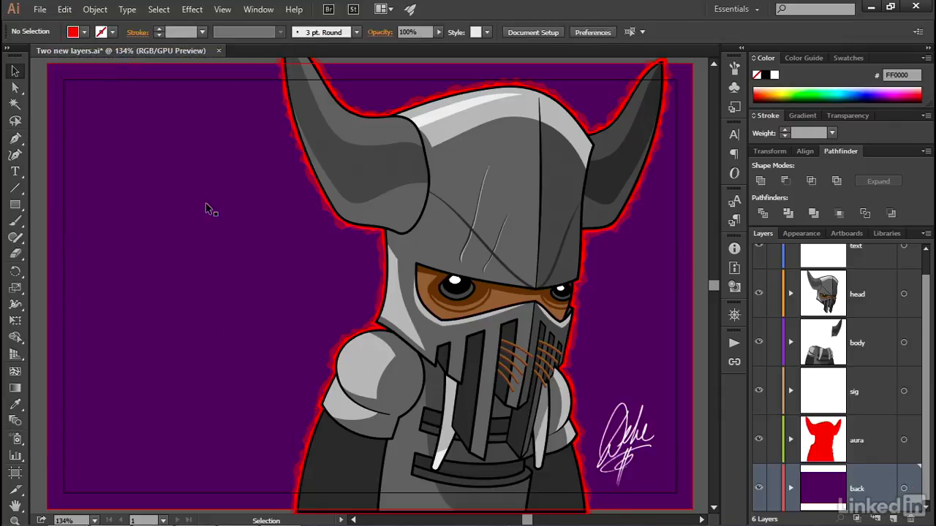
- Paste the cut title lettering in place on the text layer with Paste Remembers Layers off, and deselect it
{"action": "key", "text": "ctrl+plus"}
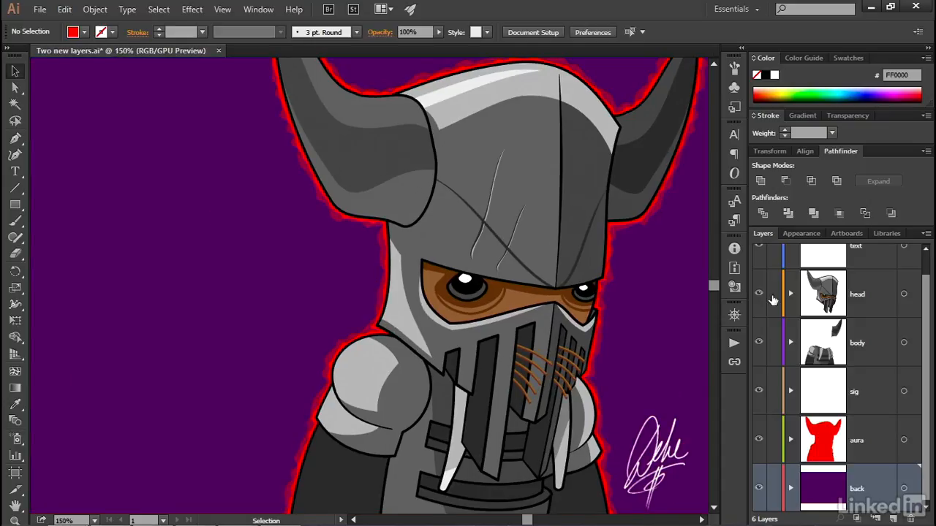
{"action": "scroll", "coordinate": [907, 277], "scroll_direction": "up", "scroll_amount": 1}
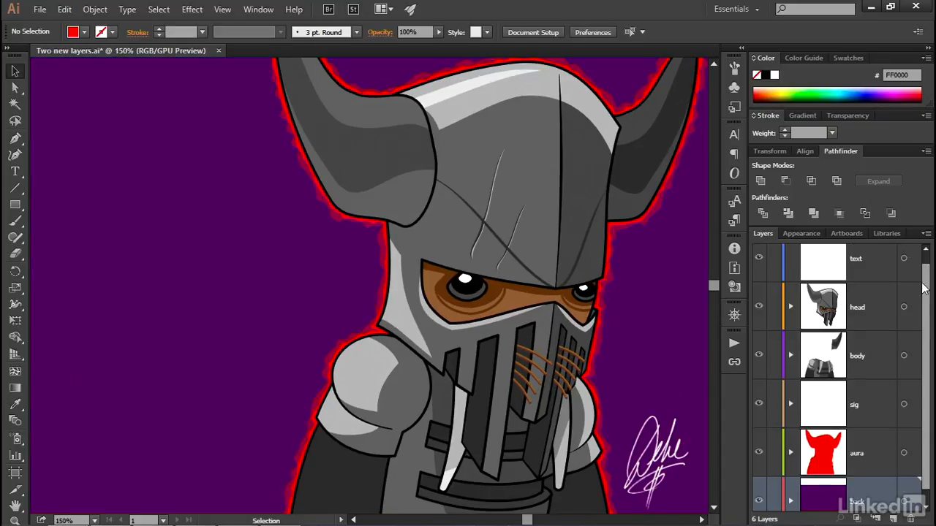
{"action": "left_click", "coordinate": [881, 268]}
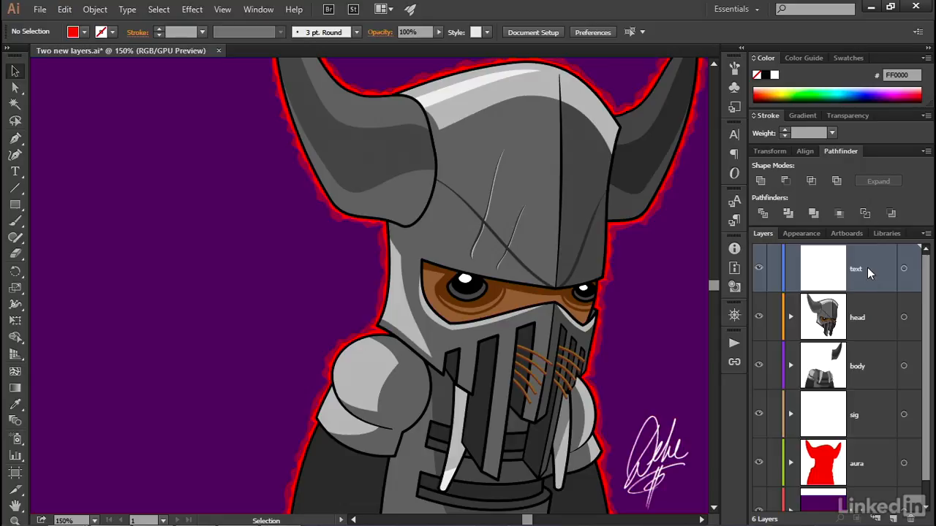
{"action": "left_click", "coordinate": [925, 234]}
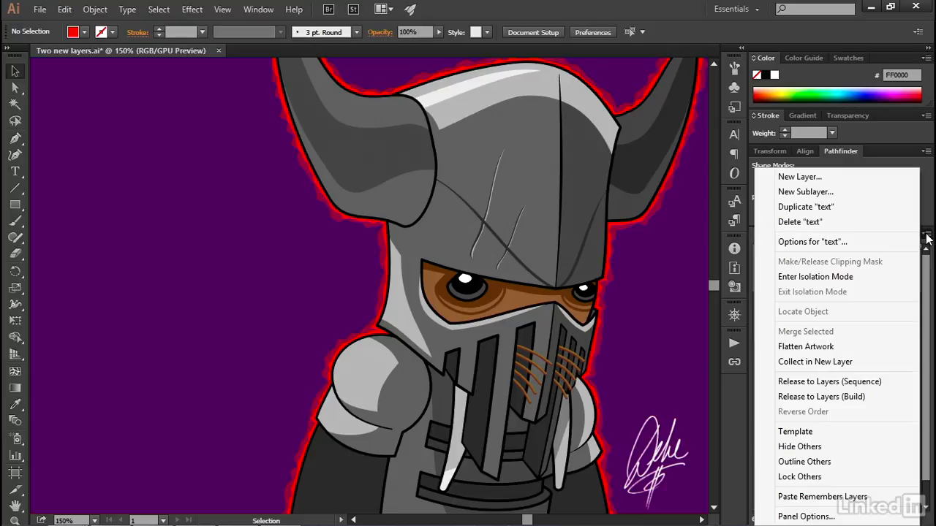
{"action": "left_click", "coordinate": [890, 496]}
{"action": "left_click", "coordinate": [65, 9]}
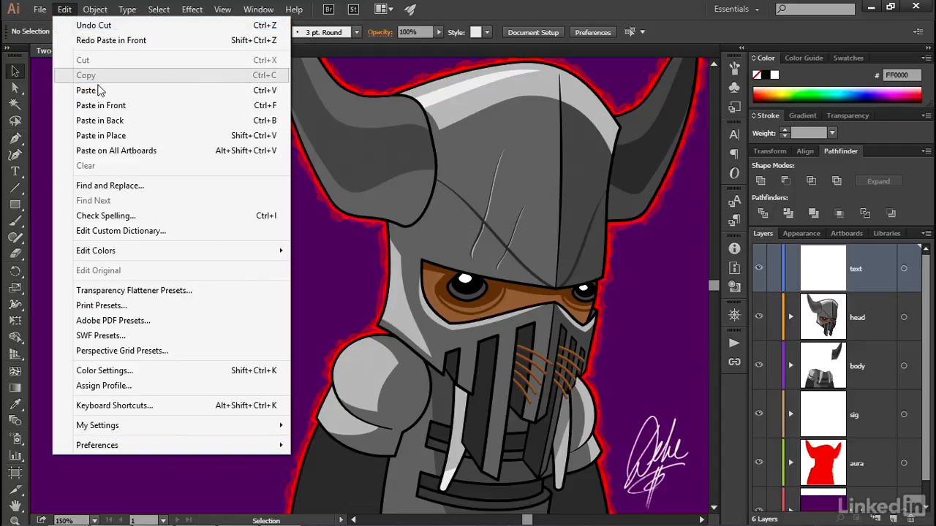
{"action": "left_click", "coordinate": [146, 136]}
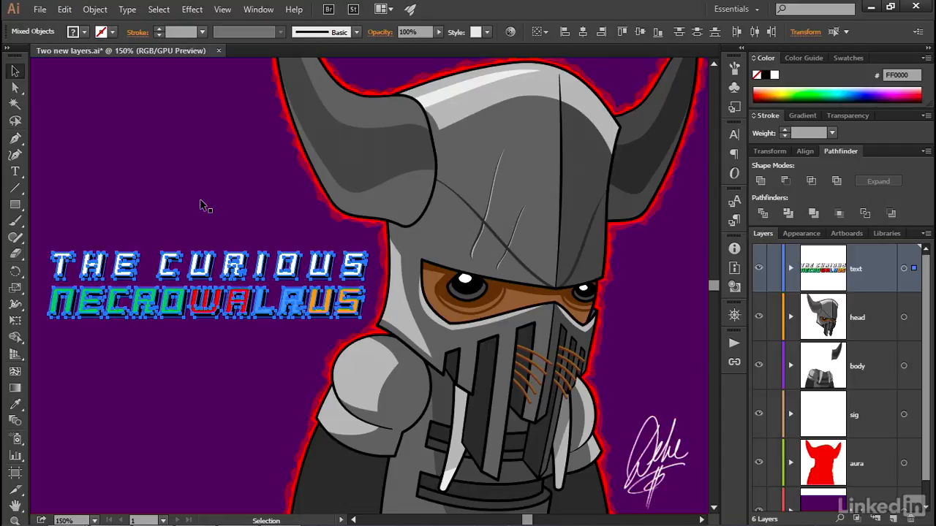
{"action": "key", "text": "ctrl+shift+a"}
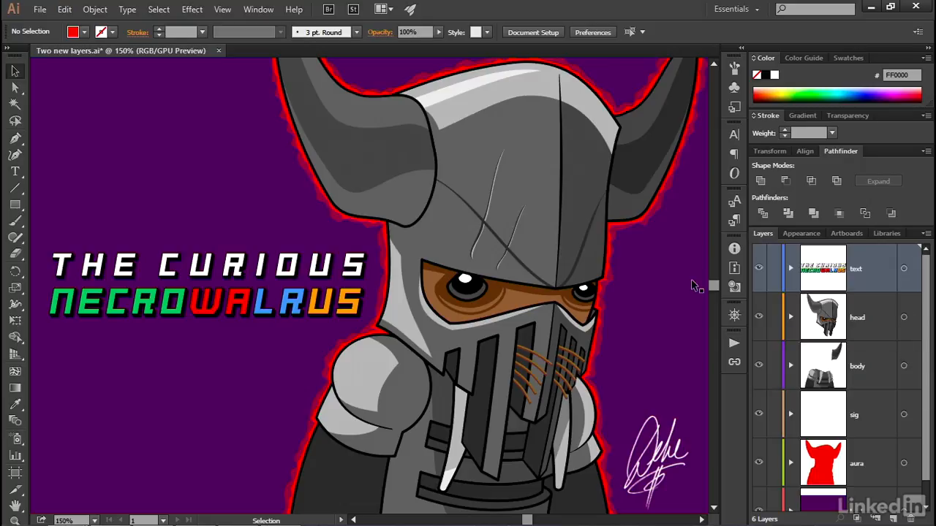
- Select the right horn, try reassigning it to the head layer, and undo that reassignment
{"action": "left_click", "coordinate": [620, 223]}
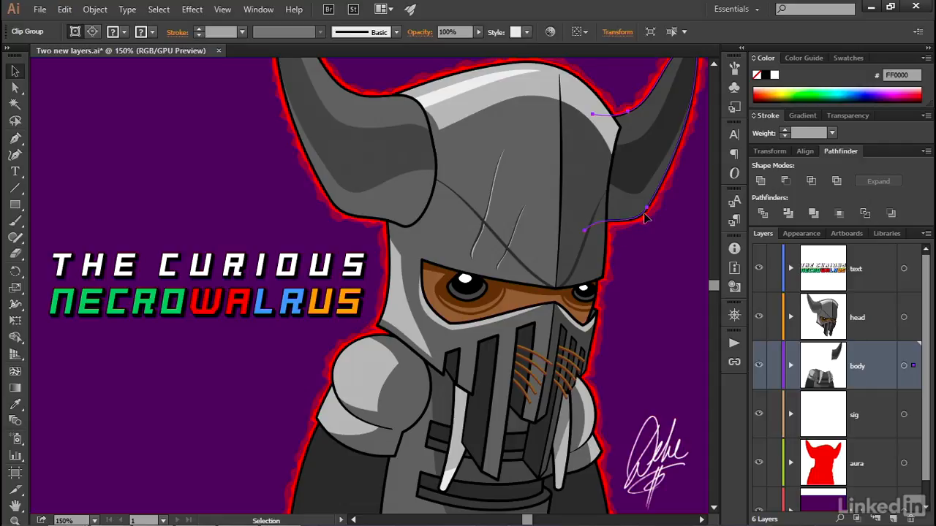
{"action": "left_click_drag", "start_coordinate": [914, 355], "coordinate": [913, 319]}
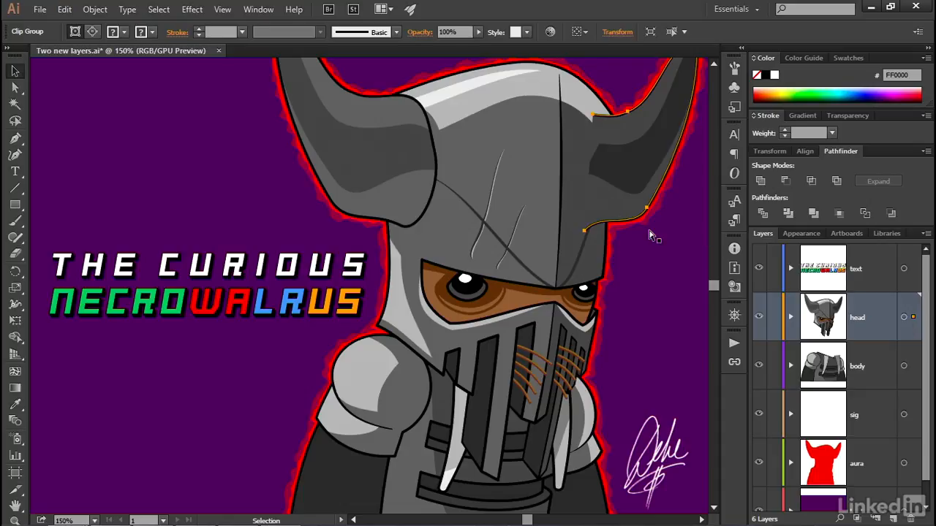
{"action": "key", "text": "ctrl+z"}
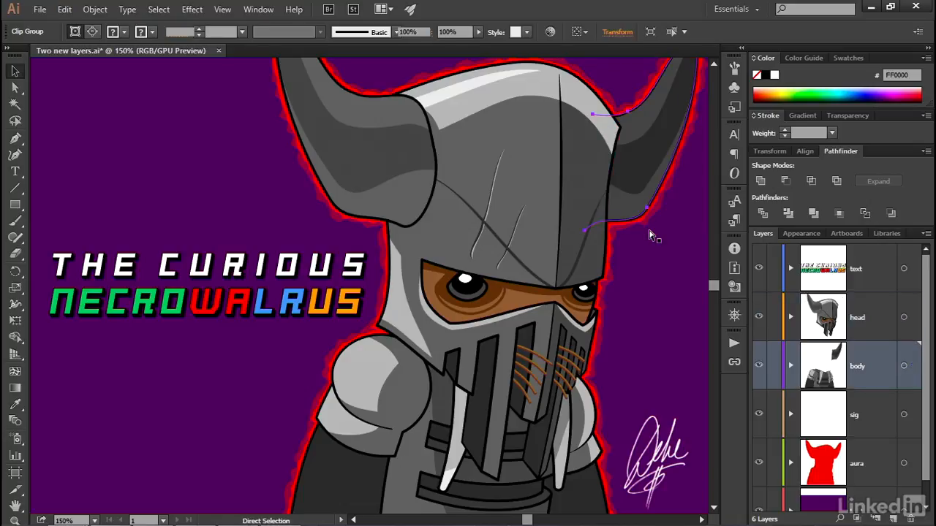
- Cut the right horn from the body layer and paste it in back of the helmet group on the head layer
{"action": "key", "text": "ctrl+z"}
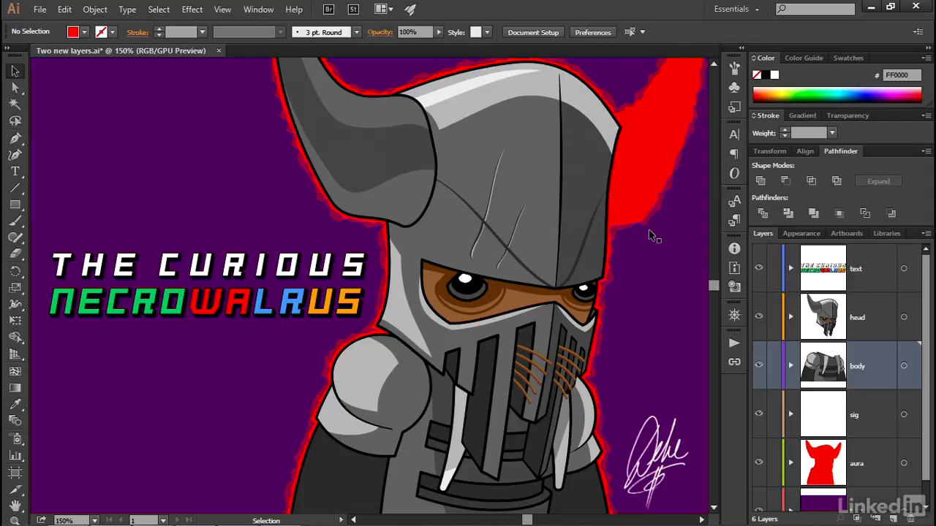
{"action": "left_click", "coordinate": [591, 127]}
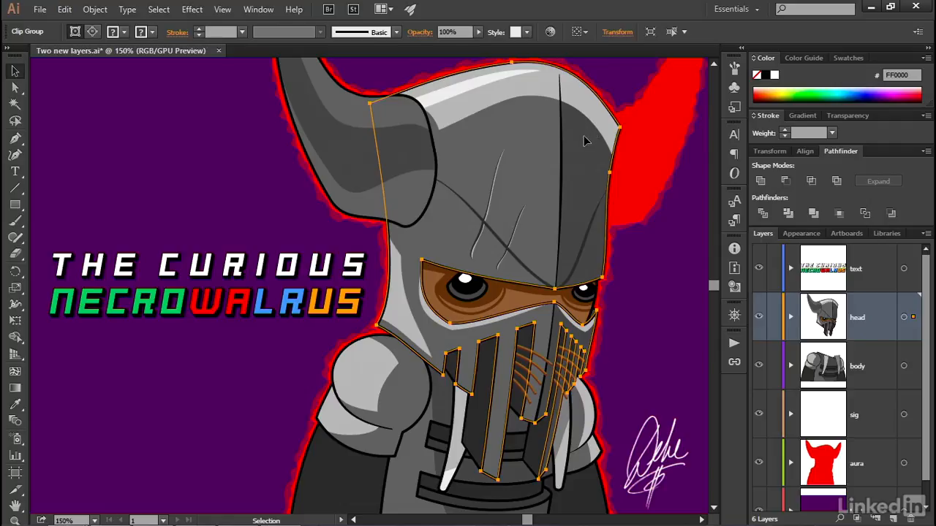
{"action": "left_click", "coordinate": [66, 10]}
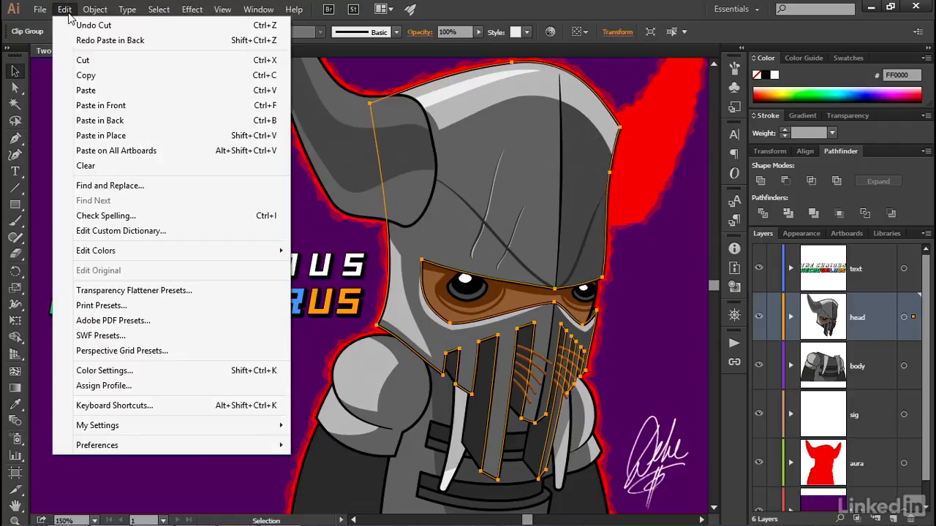
{"action": "left_click", "coordinate": [155, 121]}
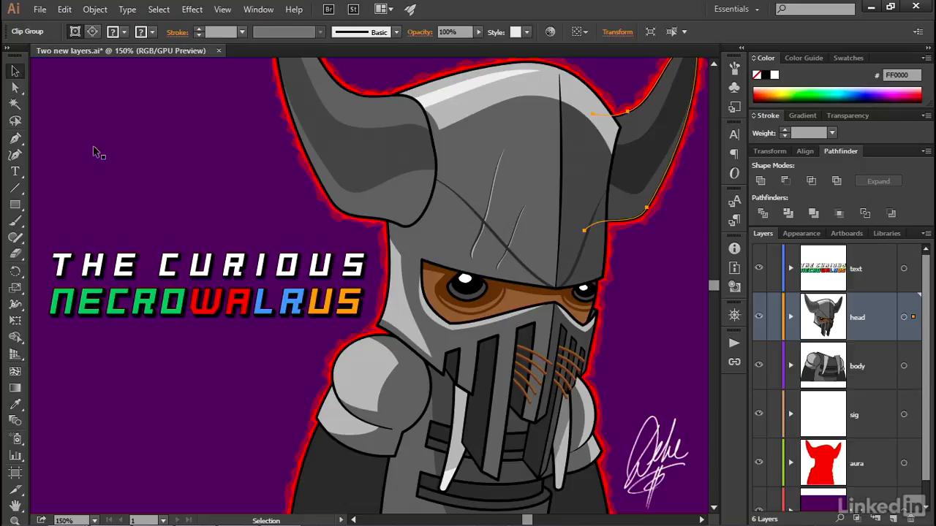
- Select all artwork on the head and body layers together and copy it
{"action": "left_click", "coordinate": [917, 302]}
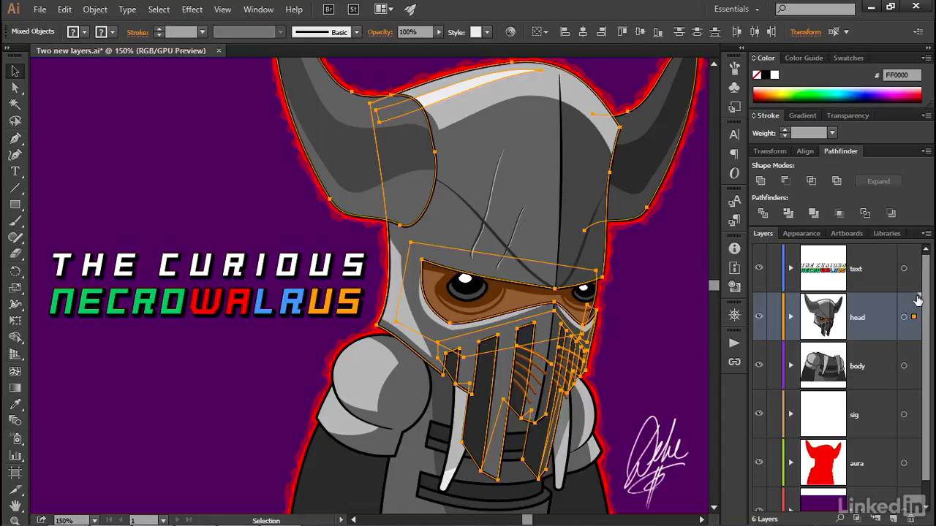
{"action": "left_click", "coordinate": [913, 365], "text": "shift"}
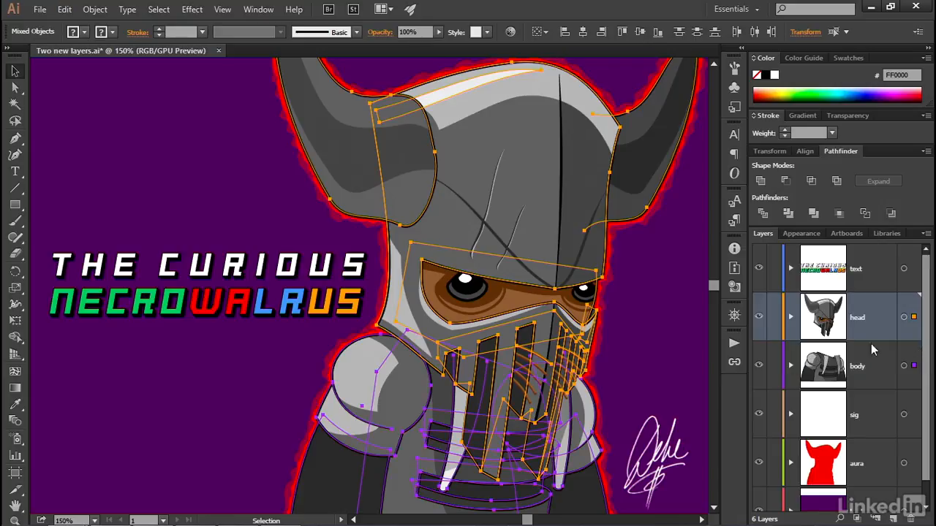
{"action": "left_click", "coordinate": [65, 10]}
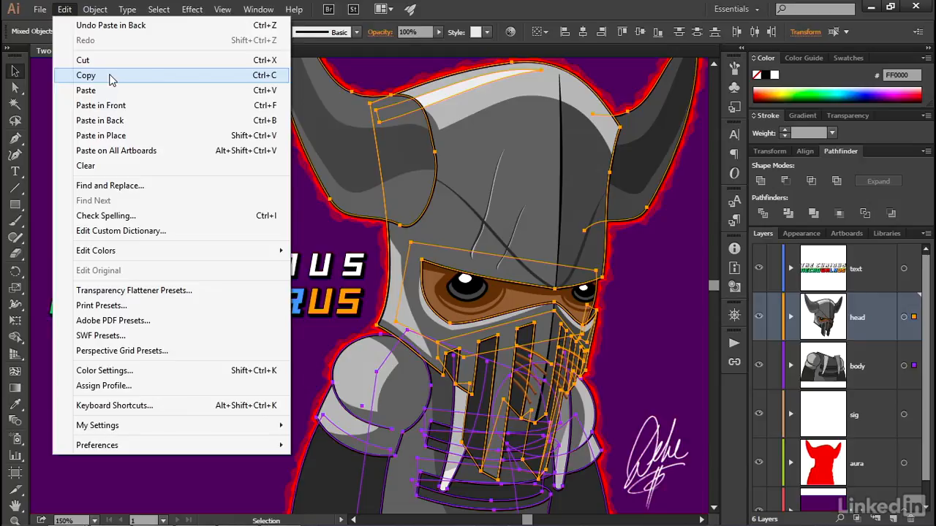
{"action": "left_click", "coordinate": [110, 79]}
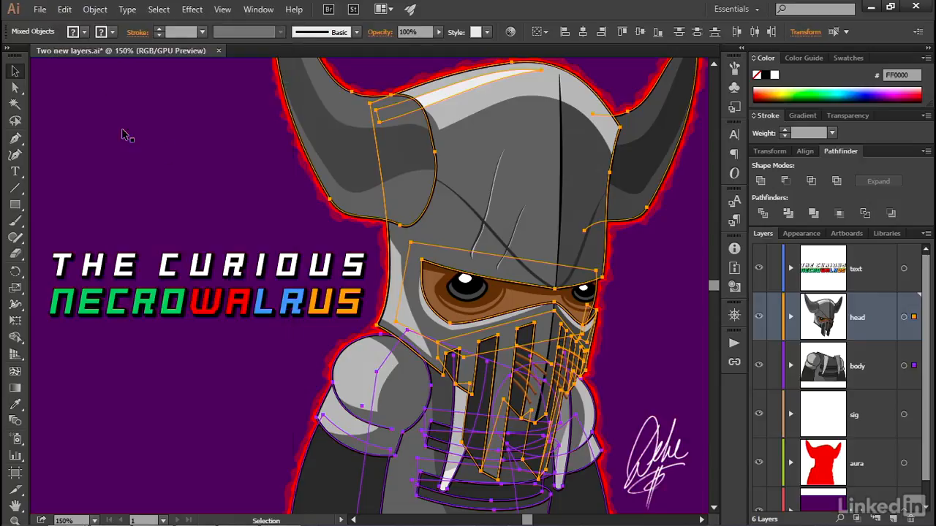
- Create a new 666 by 450 pt document with an 18 pt bleed on all sides
{"action": "left_click", "coordinate": [40, 9]}
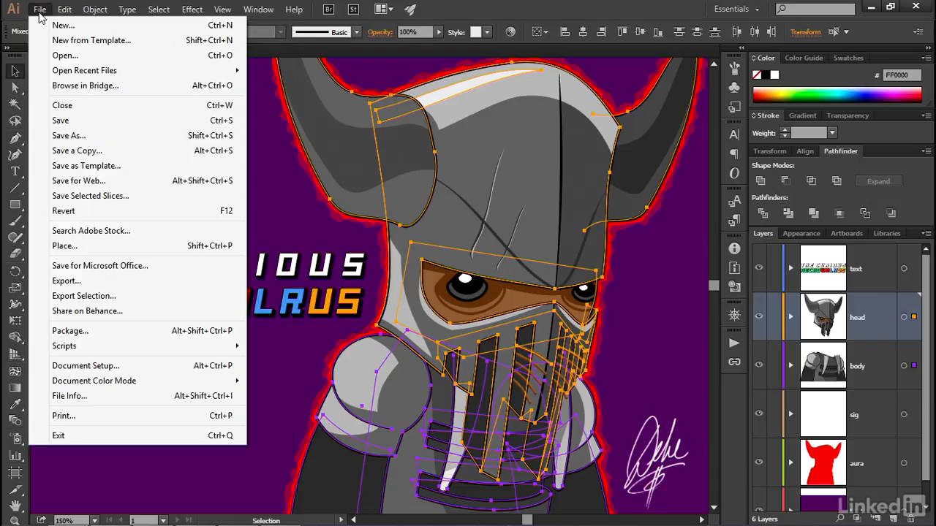
{"action": "left_click", "coordinate": [83, 26]}
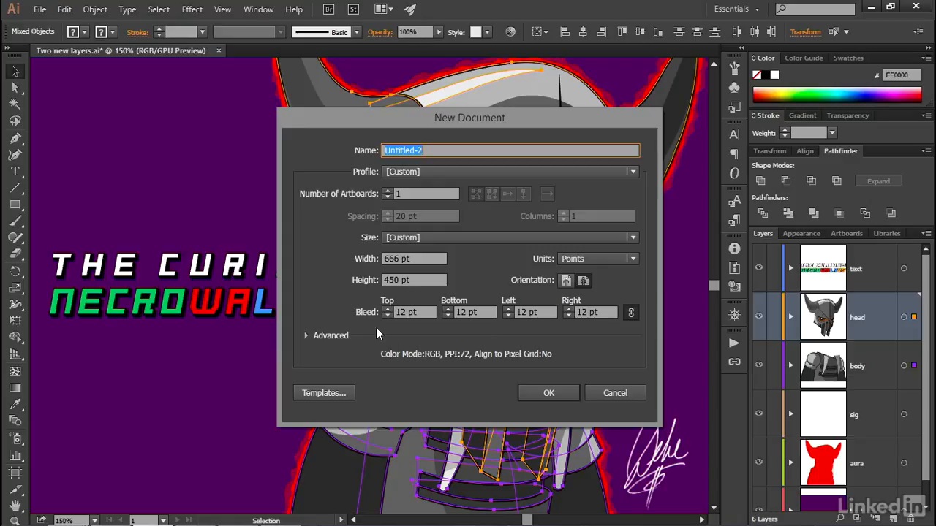
{"action": "double_click", "coordinate": [401, 312]}
{"action": "type", "text": "18"}
{"action": "key", "text": "Tab"}
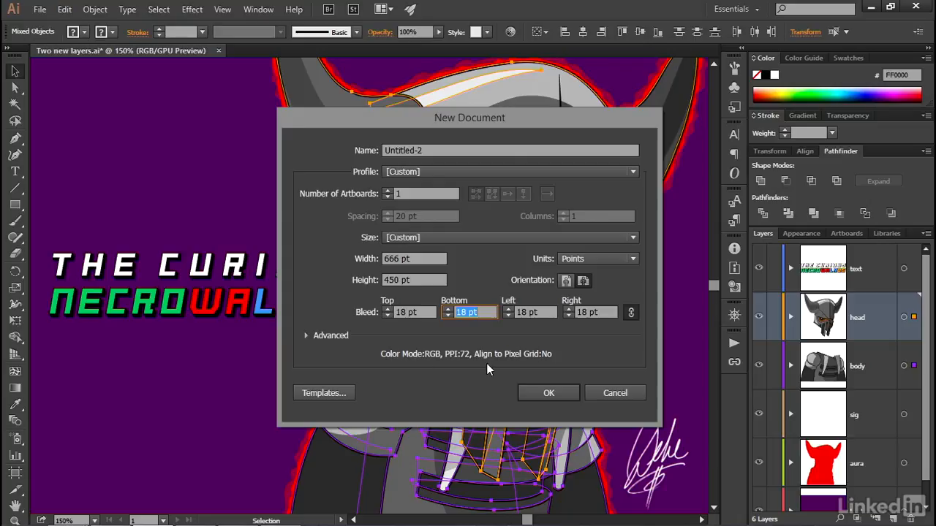
{"action": "left_click", "coordinate": [535, 394]}
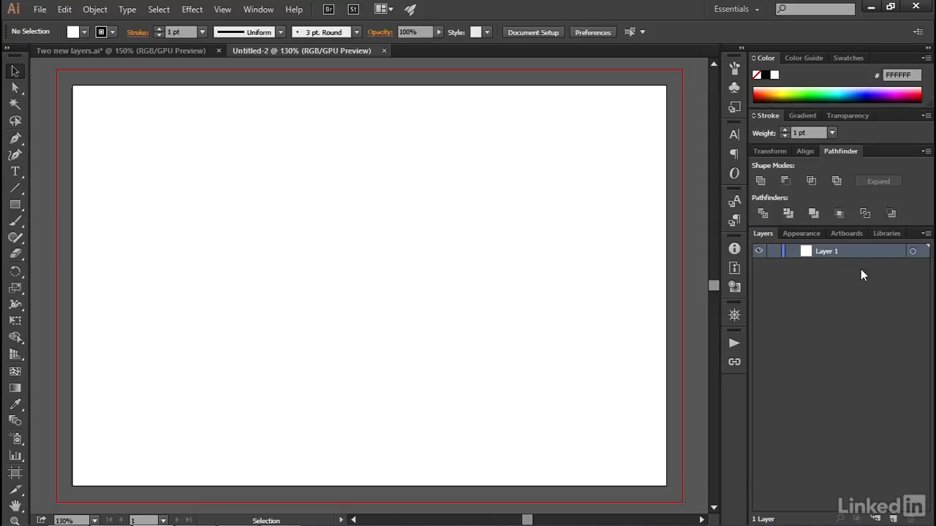
- Enlarge the layer rows and thumbnails of the new document by entering a custom row size
{"action": "left_click", "coordinate": [926, 234]}
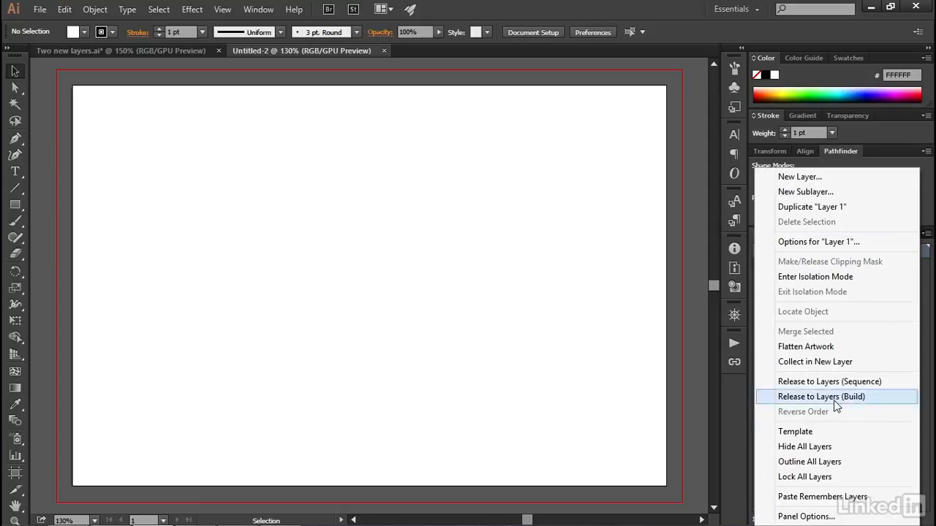
{"action": "left_click", "coordinate": [807, 517]}
{"action": "left_click", "coordinate": [407, 242]}
{"action": "double_click", "coordinate": [431, 240]}
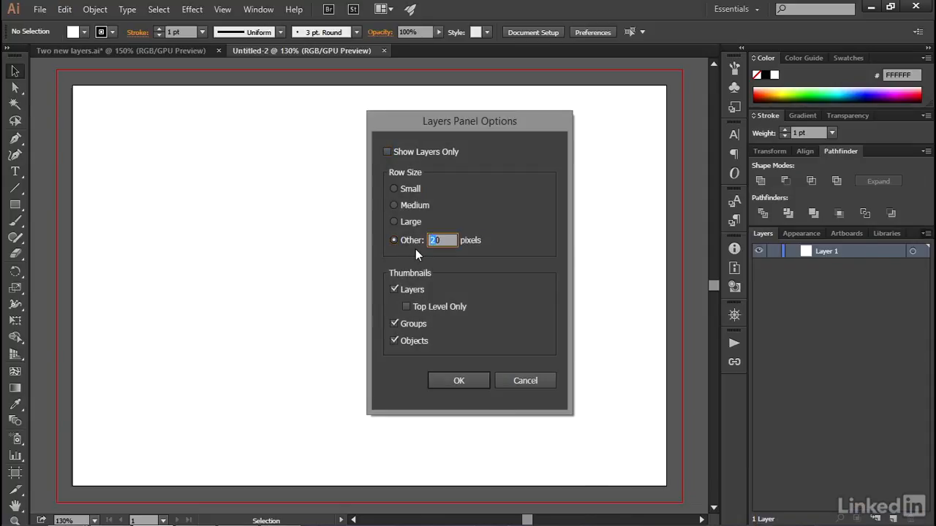
{"action": "key", "text": "Return"}
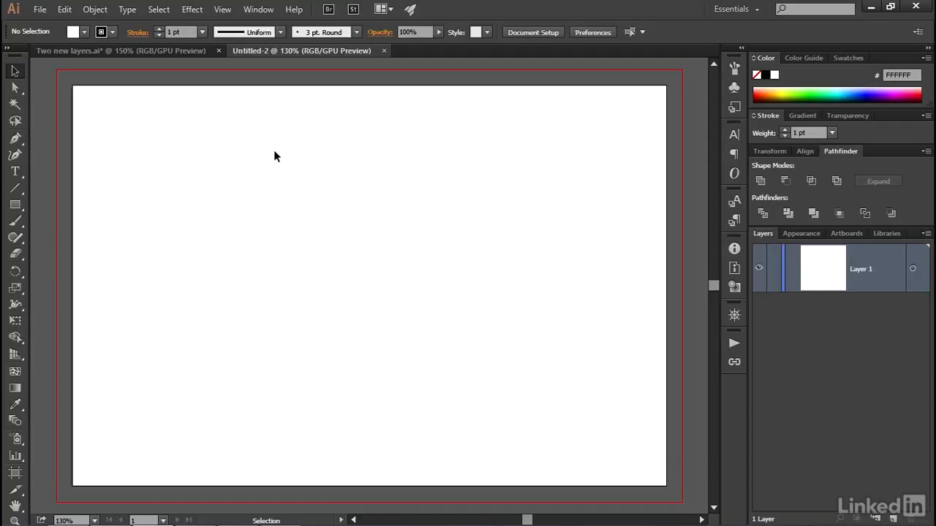
- Paste the copied head and body artwork onto Layer 1 with Paste Remembers Layers off, and delete it
{"action": "key", "text": "ctrl+v"}
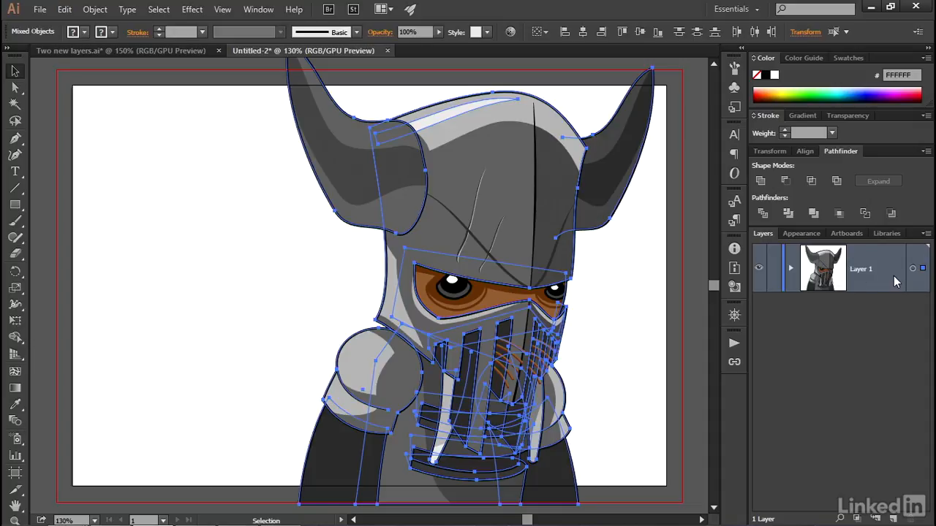
{"action": "key", "text": "Delete"}
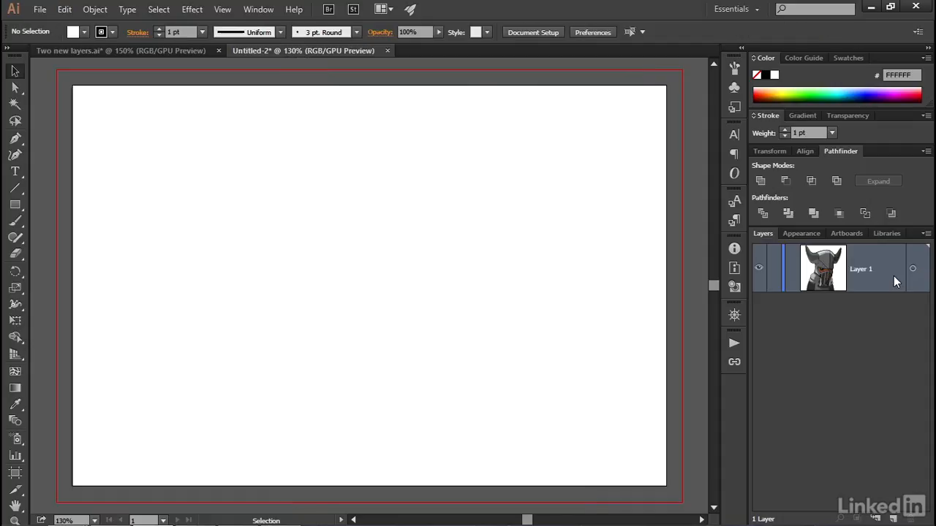
- Turn on Paste Remembers Layers and paste the copied artwork with its head and body layers
{"action": "left_click", "coordinate": [925, 234]}
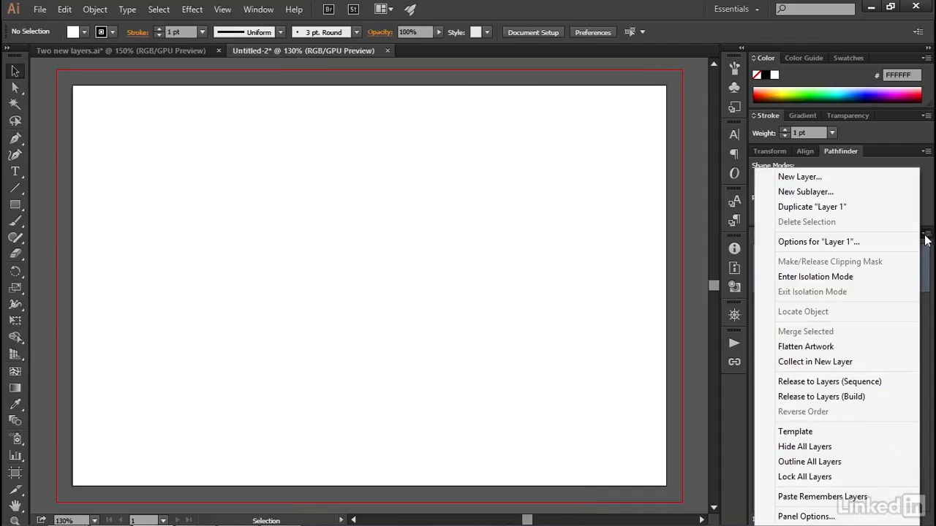
{"action": "left_click", "coordinate": [905, 500]}
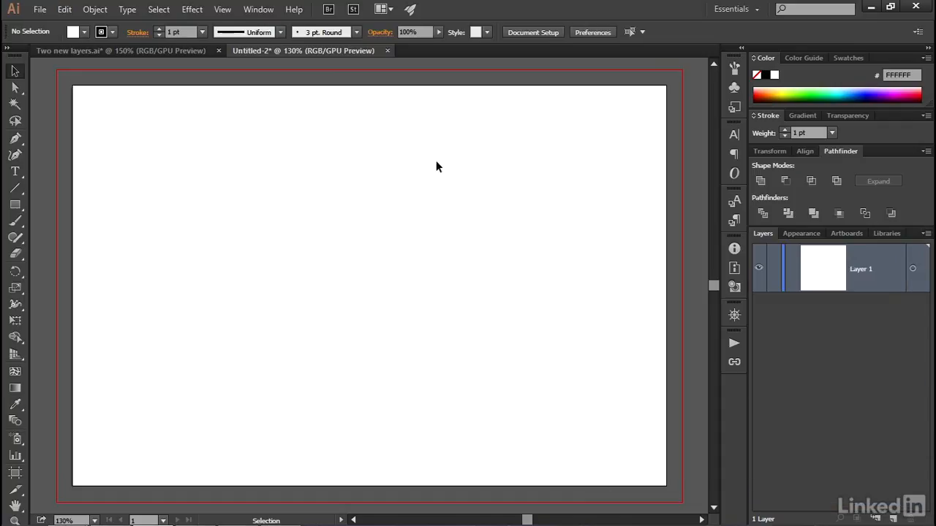
{"action": "key", "text": "ctrl+v"}
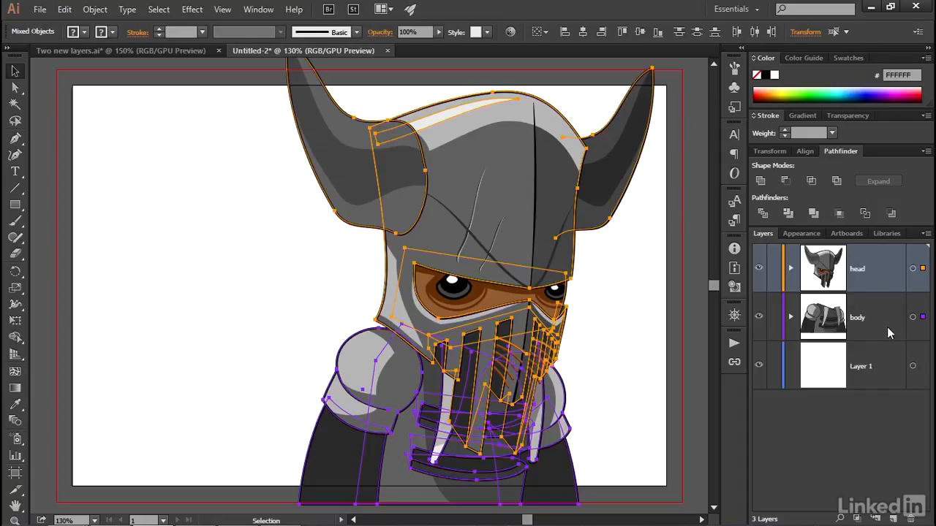
- Delete the empty Layer 1 beneath the body layer
{"action": "left_click", "coordinate": [843, 372]}
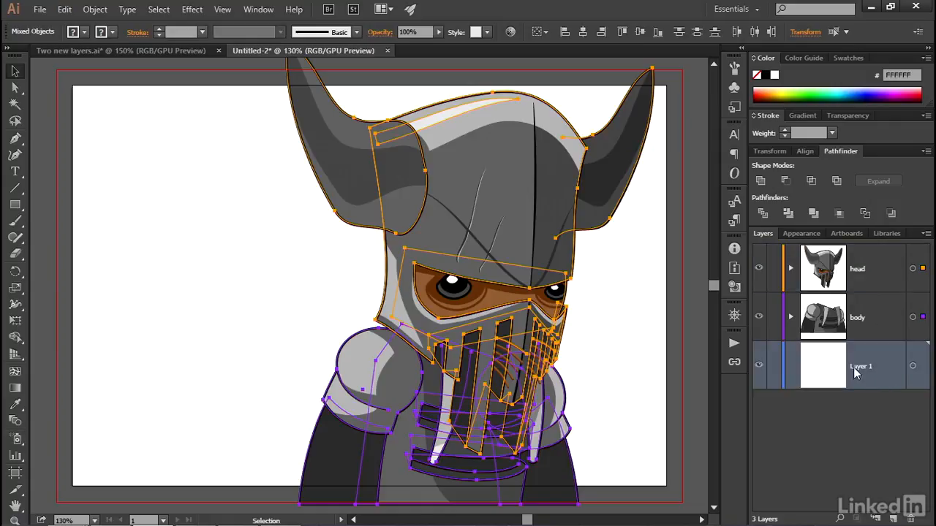
{"action": "left_click", "coordinate": [911, 518]}
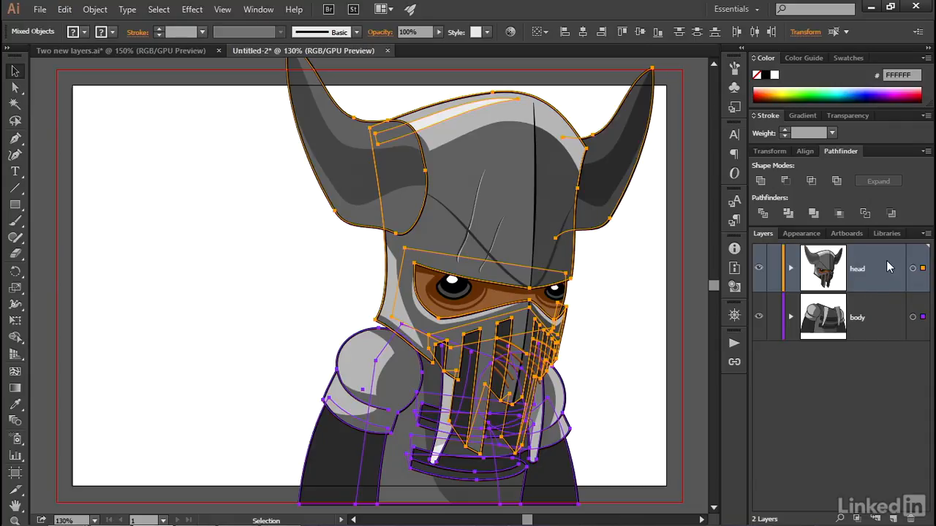
- Start deleting the head layer, decline the deletion of its artwork, and deselect everything
{"action": "left_click", "coordinate": [912, 519]}
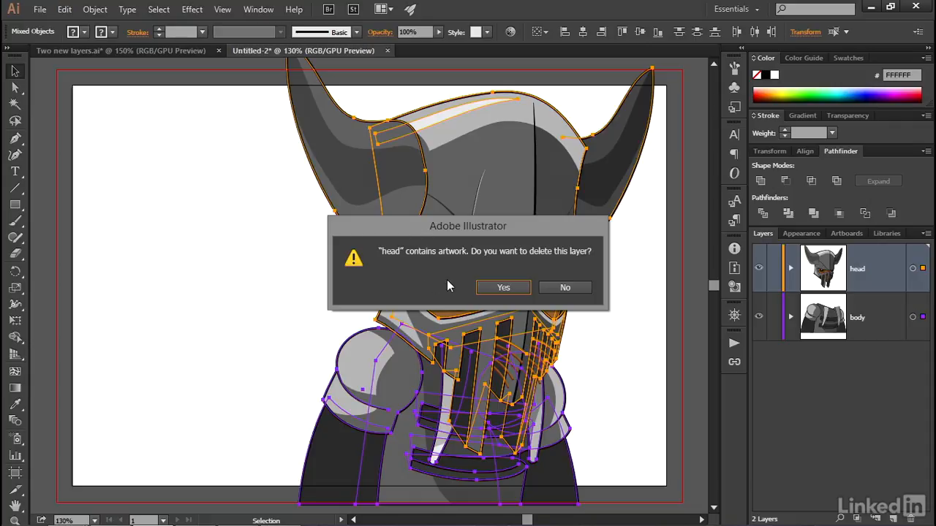
{"action": "left_click", "coordinate": [558, 289]}
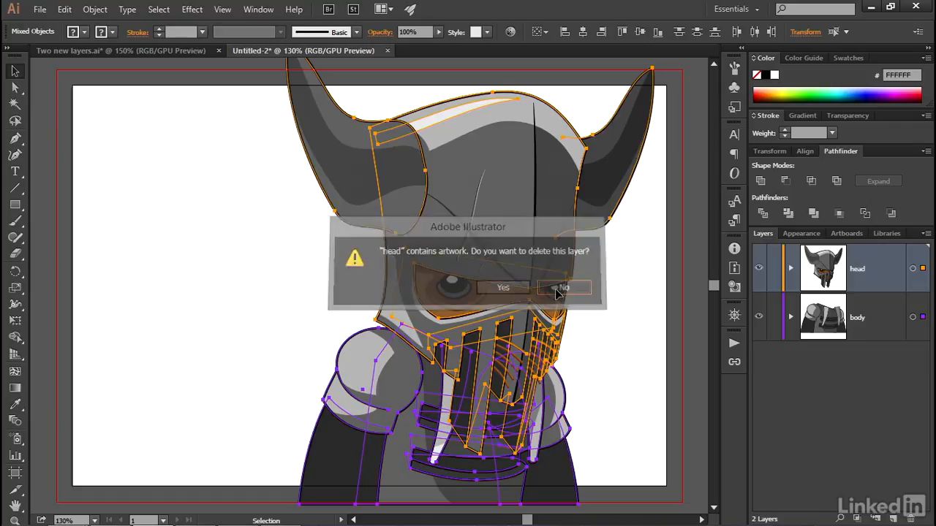
{"action": "left_click", "coordinate": [672, 353]}
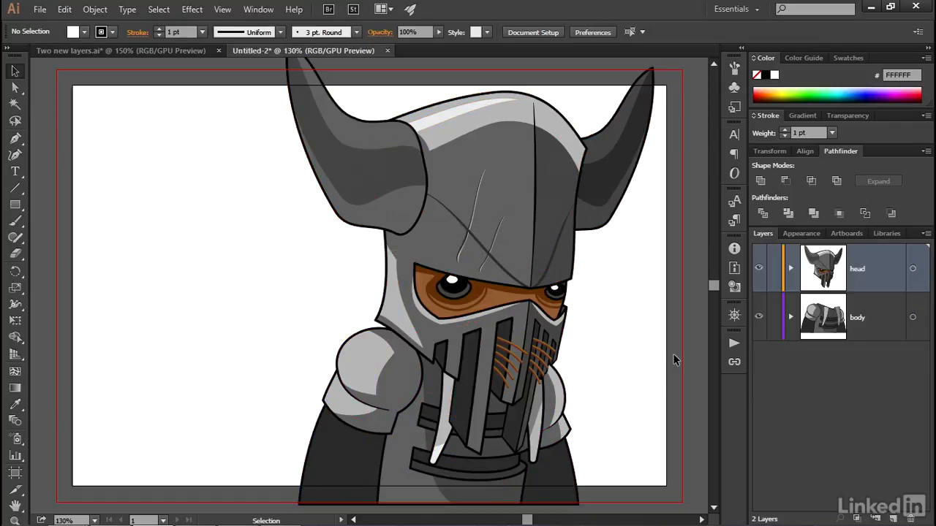
{"action": "key", "text": "ctrl+equal"}
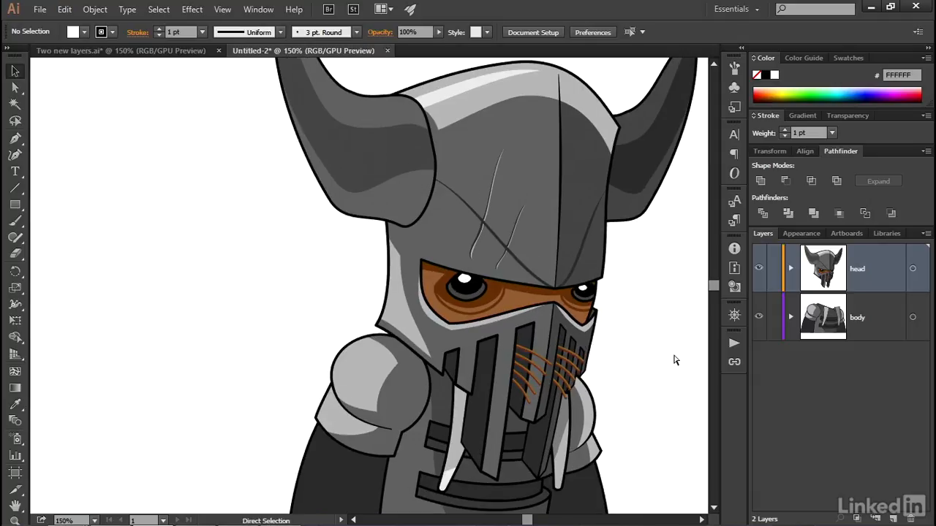